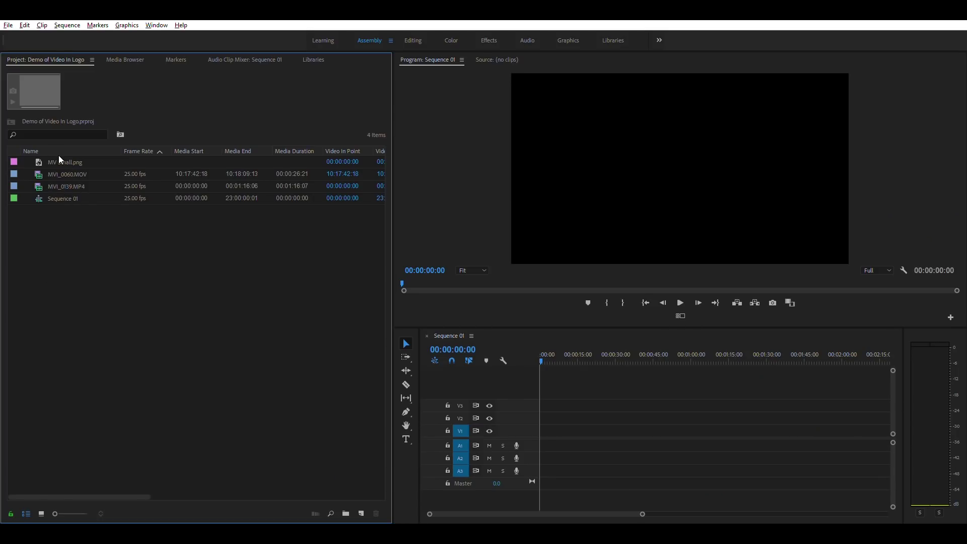
- Put MV Small.png on track V2 of Sequence 01 and set the playhead to 00:00:12:20
left_click_drag(60, 162, 619, 418)
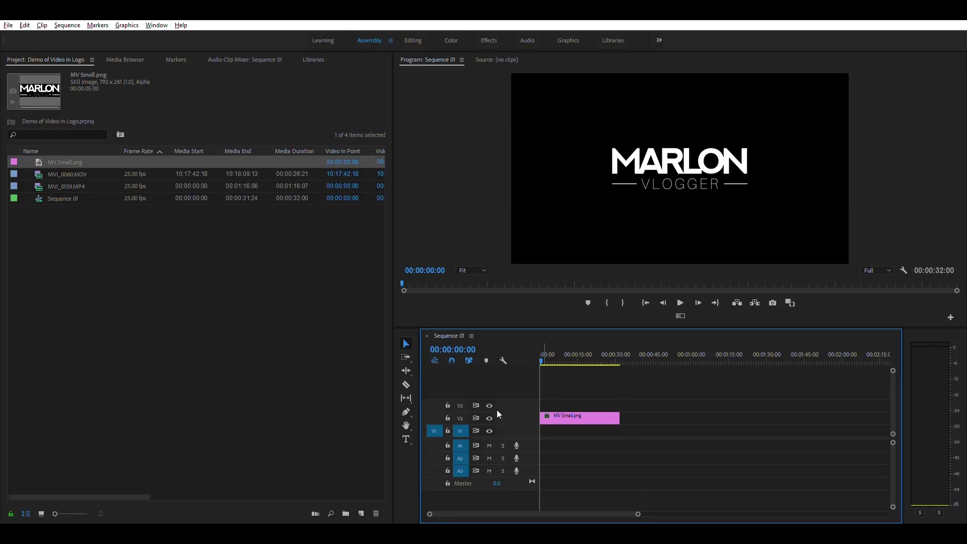
left_click(573, 359)
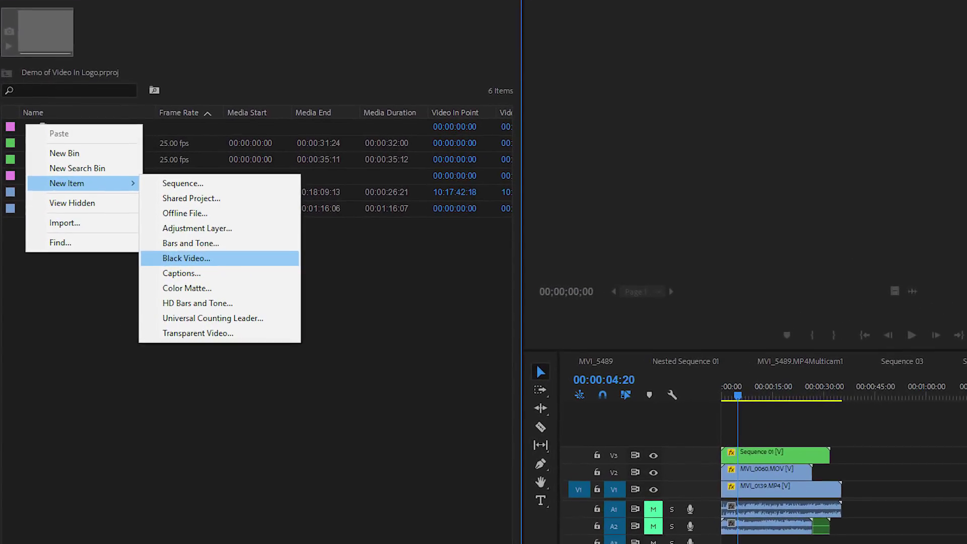
- Create a 1920×1080 Black Video on V1 under the MV Small.png logo, and select the logo
left_click(171, 260)
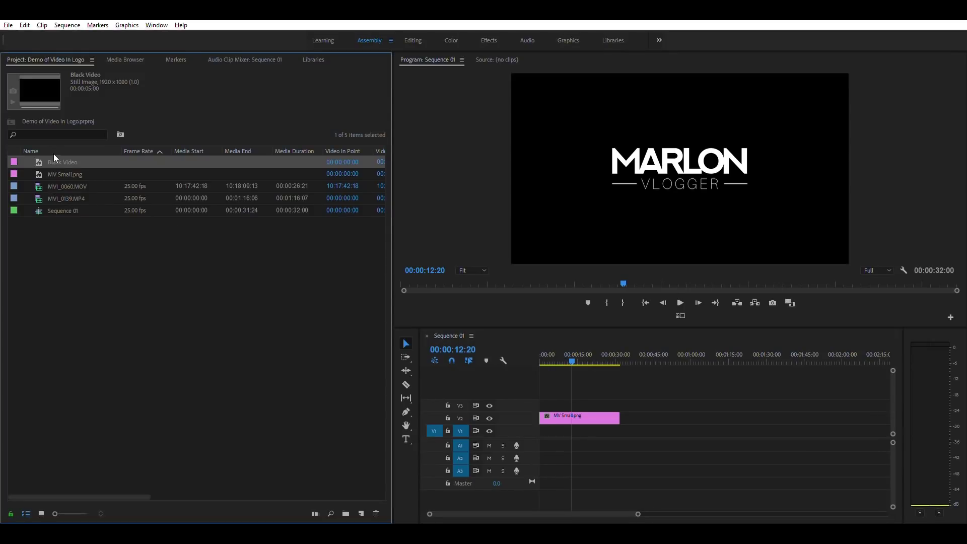
left_click_drag(54, 158, 621, 429)
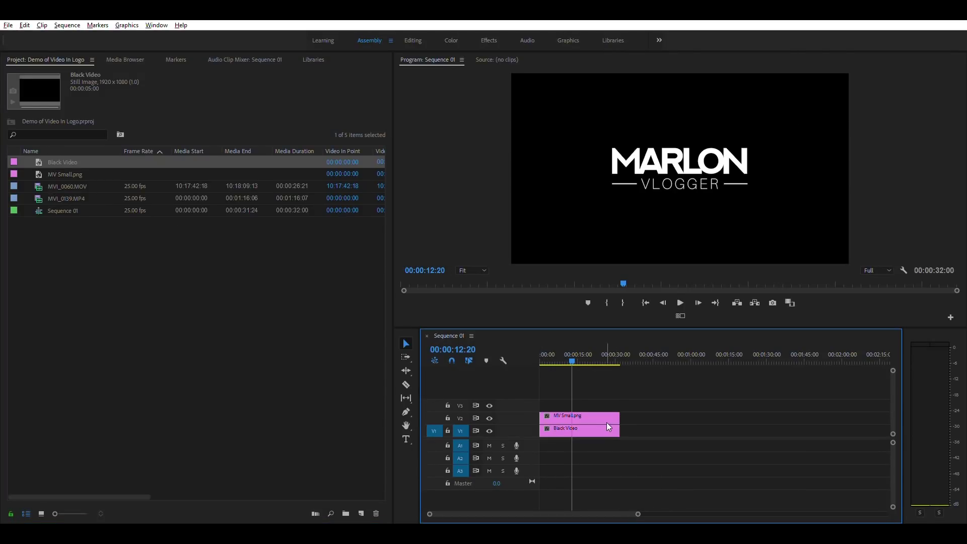
left_click(597, 413)
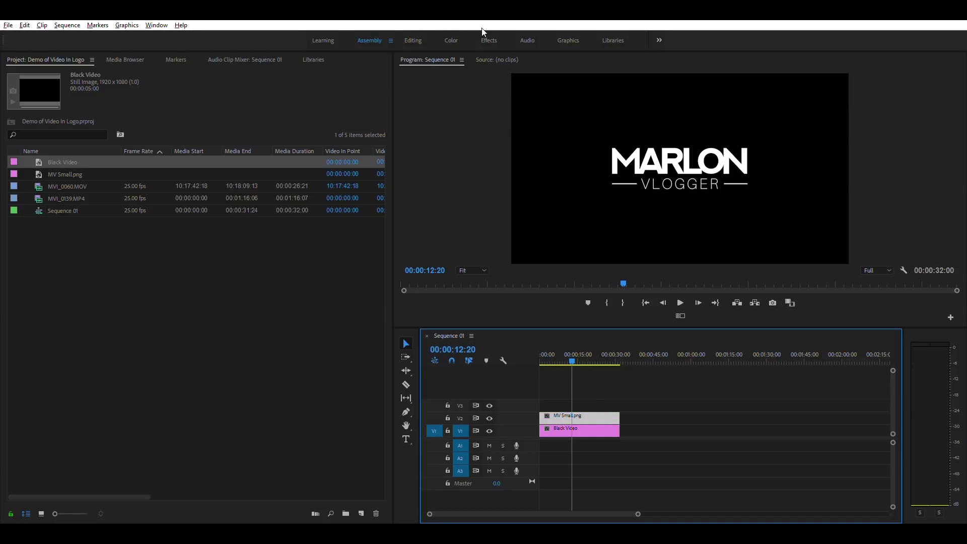
left_click(486, 40)
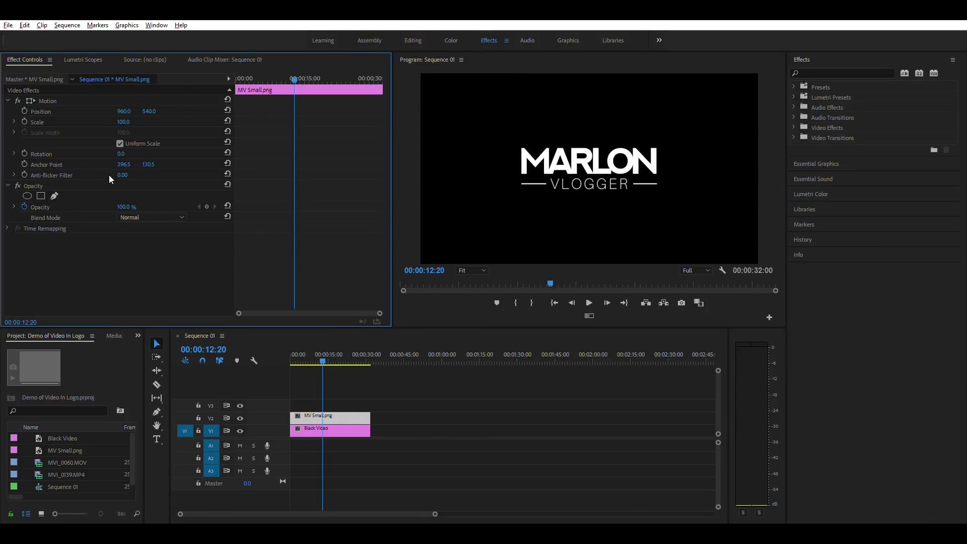
- Set the MV Small.png logo's Motion Scale to 200 in Effect Controls
left_click(124, 122)
type("200")
key("Return")
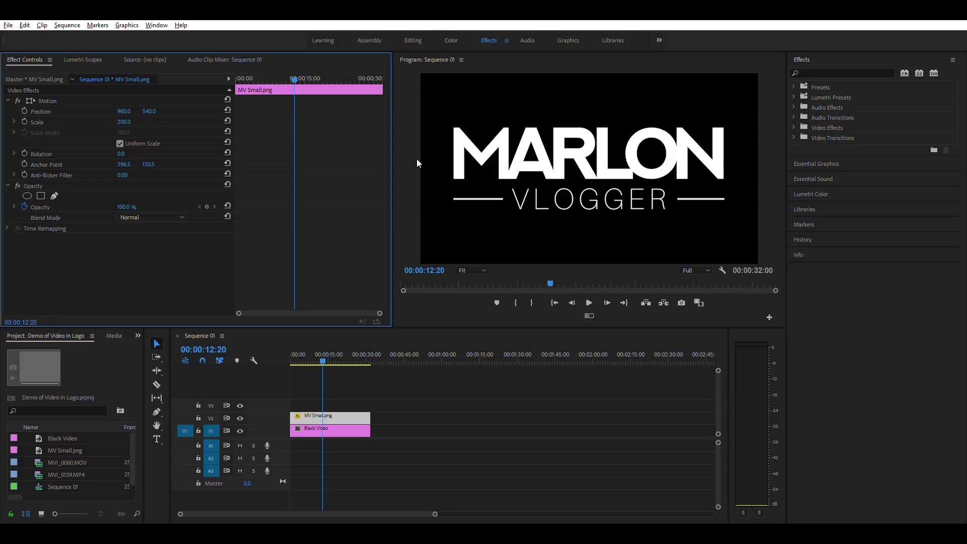
left_click(371, 39)
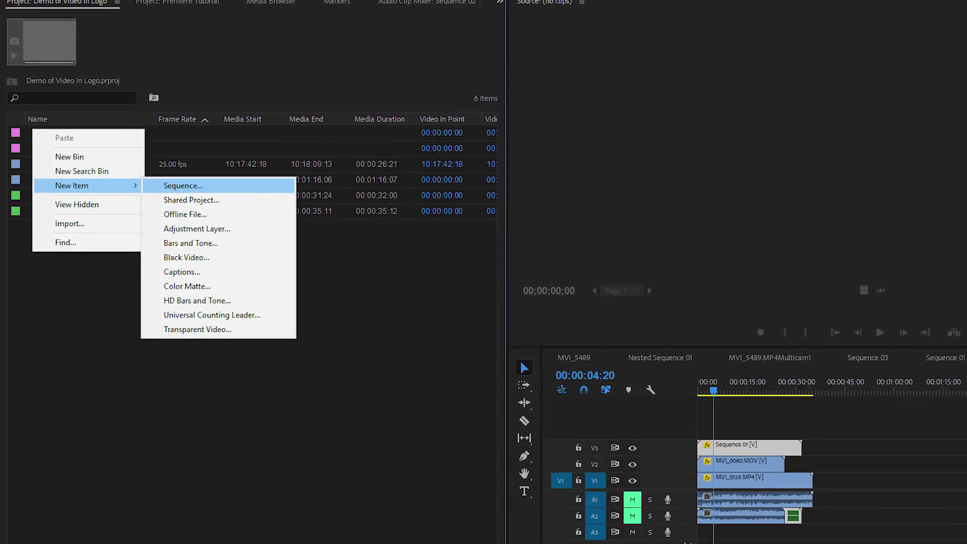
- Create Sequence 02 and bring the MVI_0139.MP4 boat clip into it
left_click(209, 172)
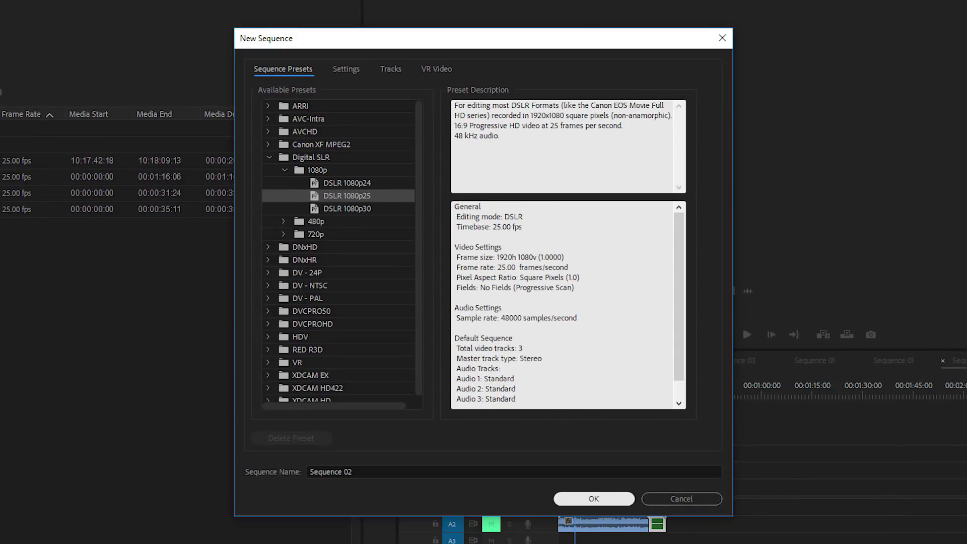
left_click(593, 498)
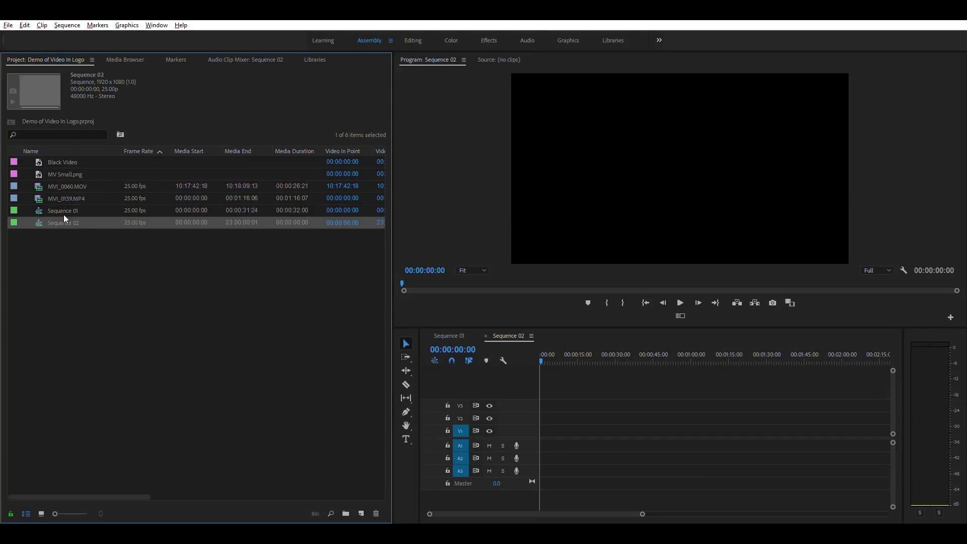
left_click_drag(49, 197, 548, 421)
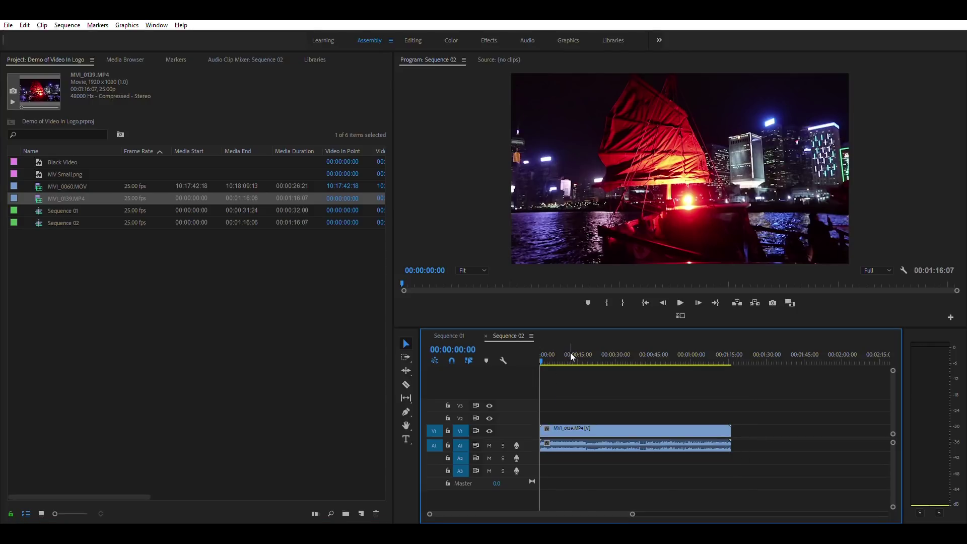
- Place the boat clip at the start, trim it to about 35 seconds, and add Sequence 01 above it
left_click_drag(570, 354, 642, 353)
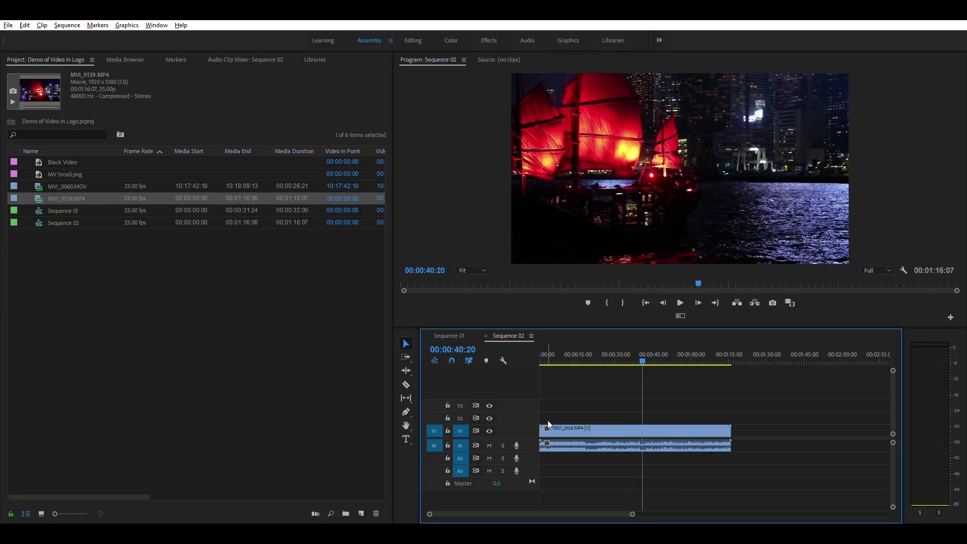
mouse_move(549, 426)
left_mouse_down()
mouse_move(642, 426)
mouse_move(552, 432)
left_mouse_up()
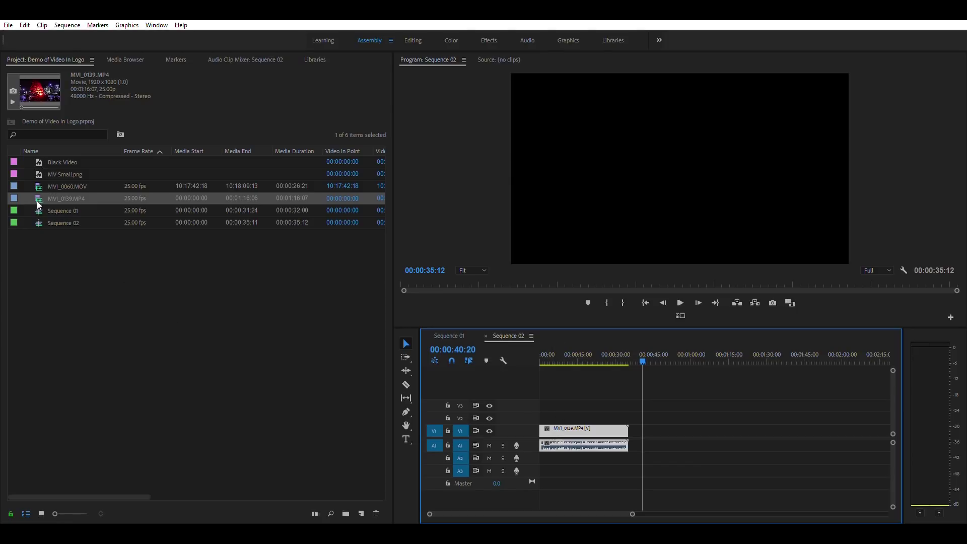
left_click_drag(39, 207, 545, 417)
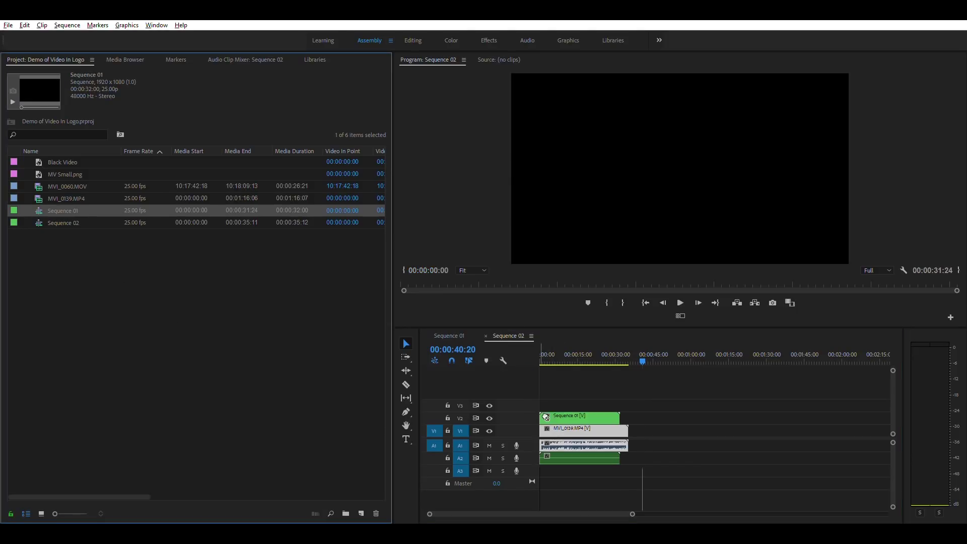
- Set the nested Sequence 01 clip's Opacity blend mode to Multiply at 00:00:09:15
left_click(565, 355)
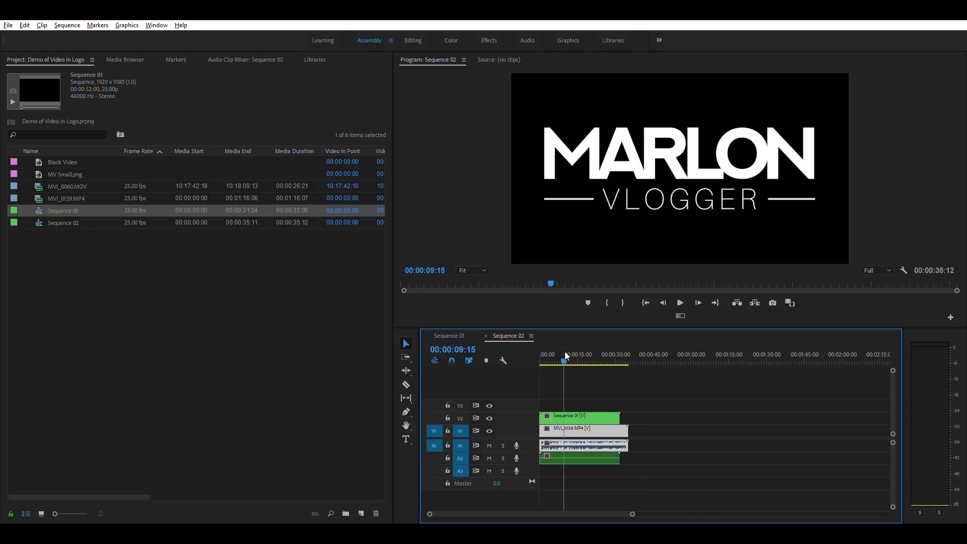
left_click(589, 413)
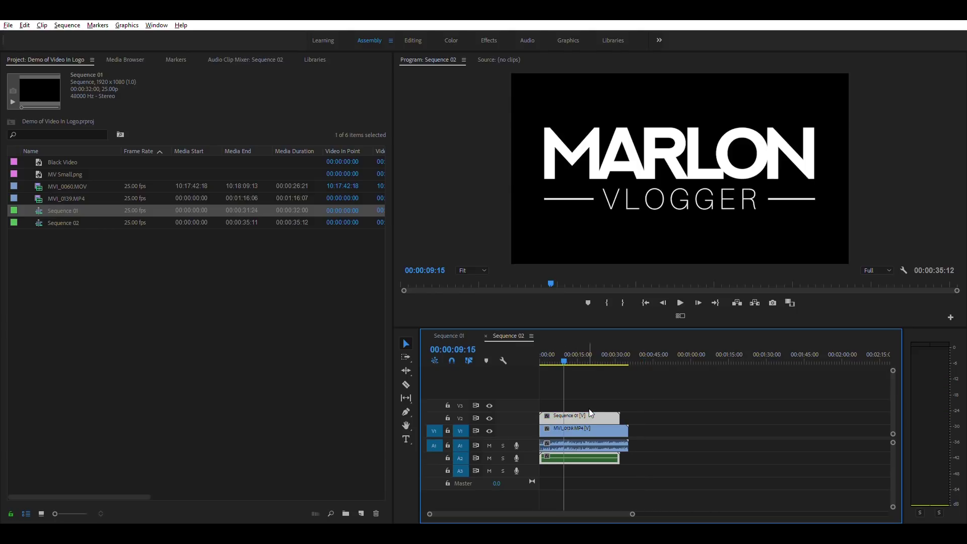
left_click(414, 32)
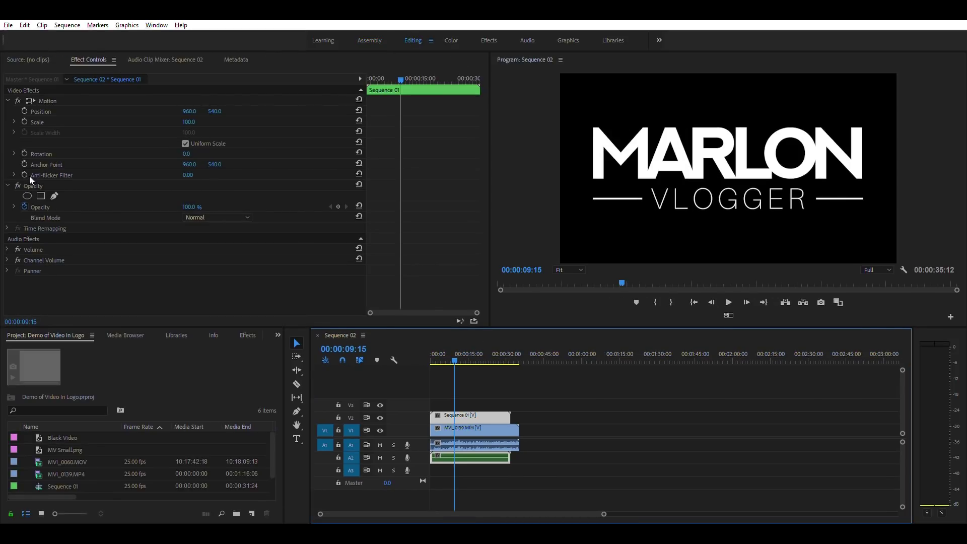
left_click(217, 217)
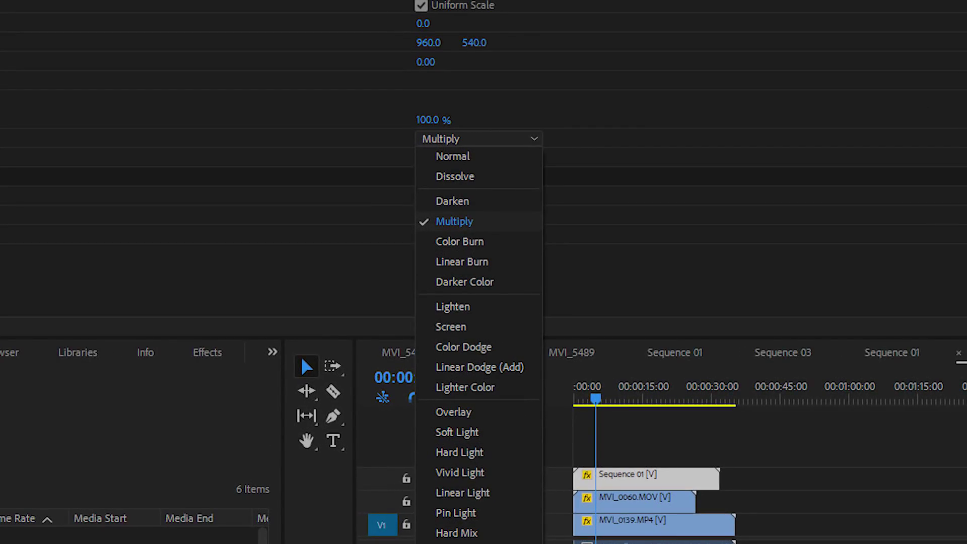
- Preview the Multiply blend and move Sequence 01 up to track V3
key("Escape")
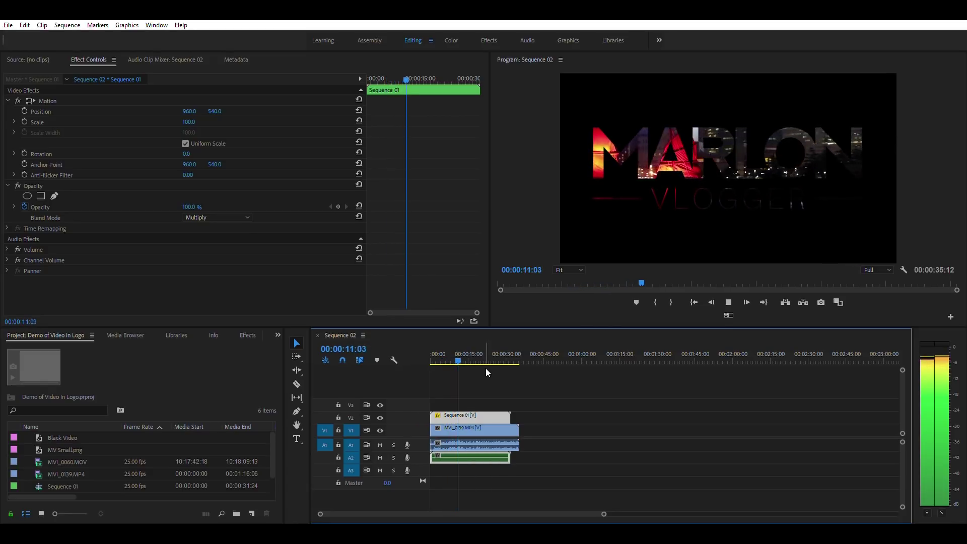
key("space")
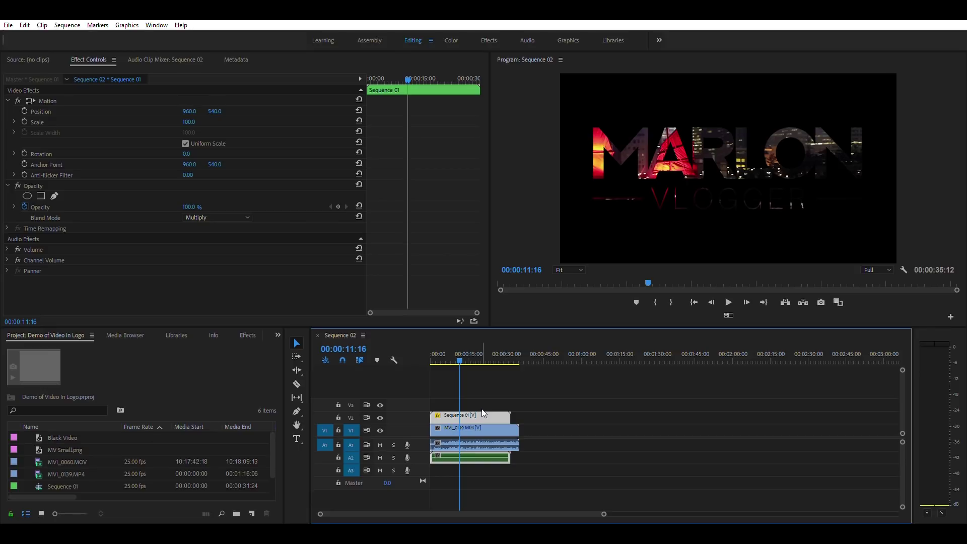
left_click_drag(481, 407, 481, 397)
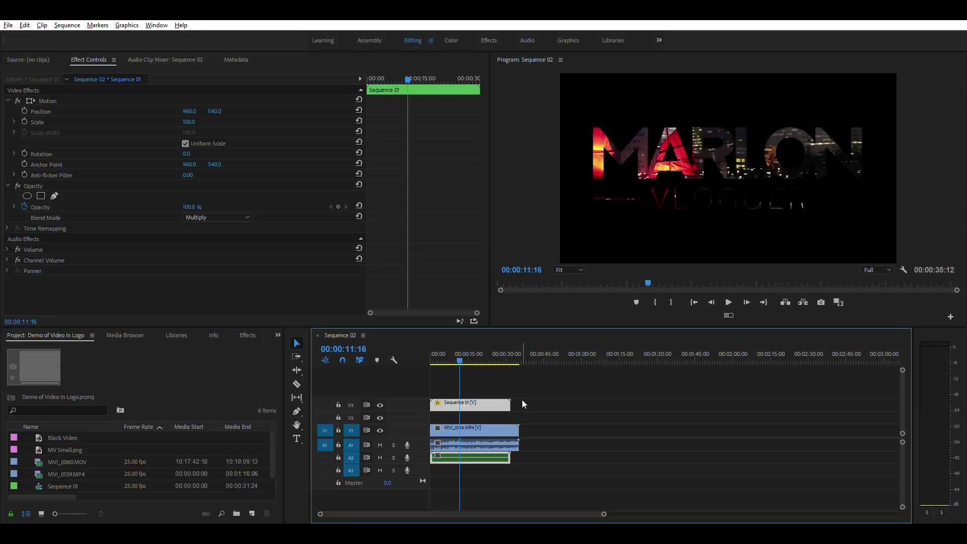
- Draw a closed four-point opacity mask on MVI_0139.MP4 around the MAR letters
left_click(486, 426)
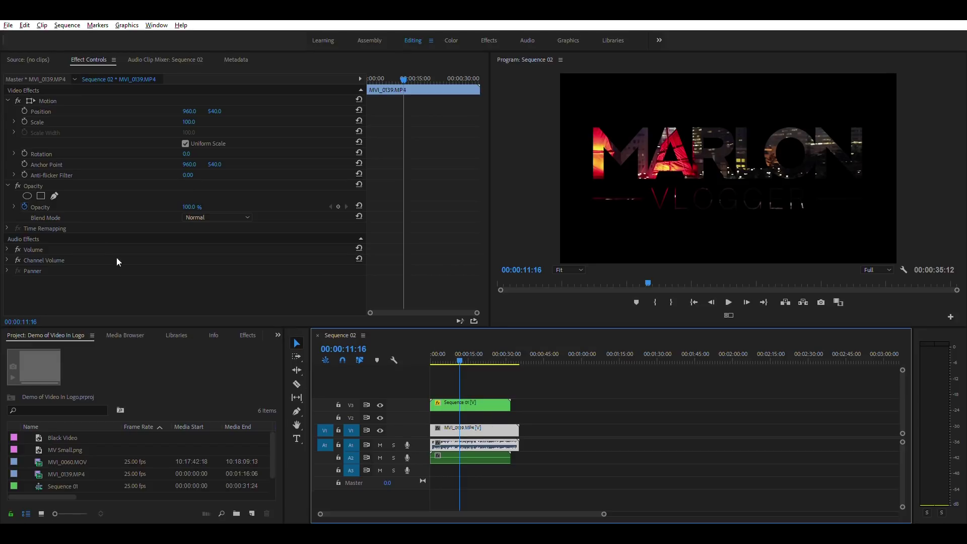
left_click(32, 175)
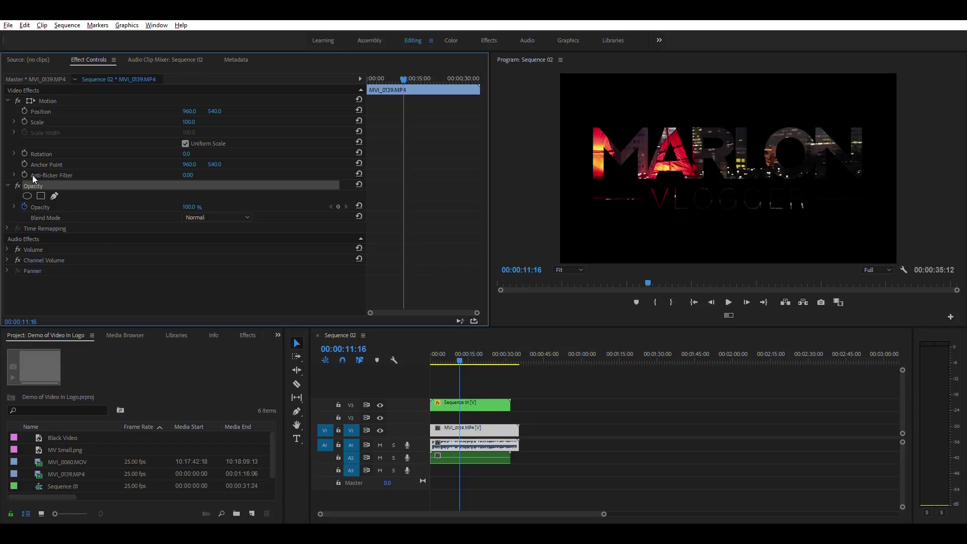
left_click(53, 195)
left_click(585, 113)
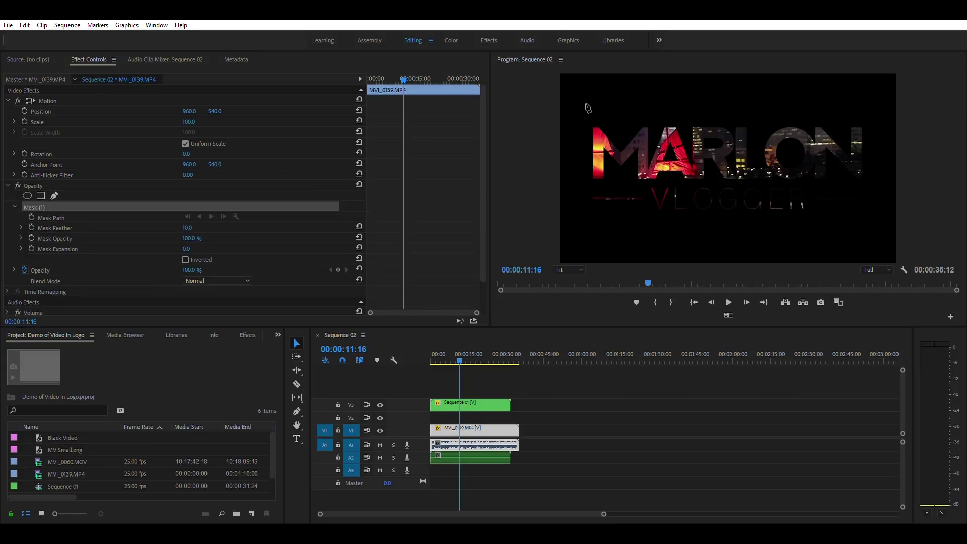
left_click(586, 232)
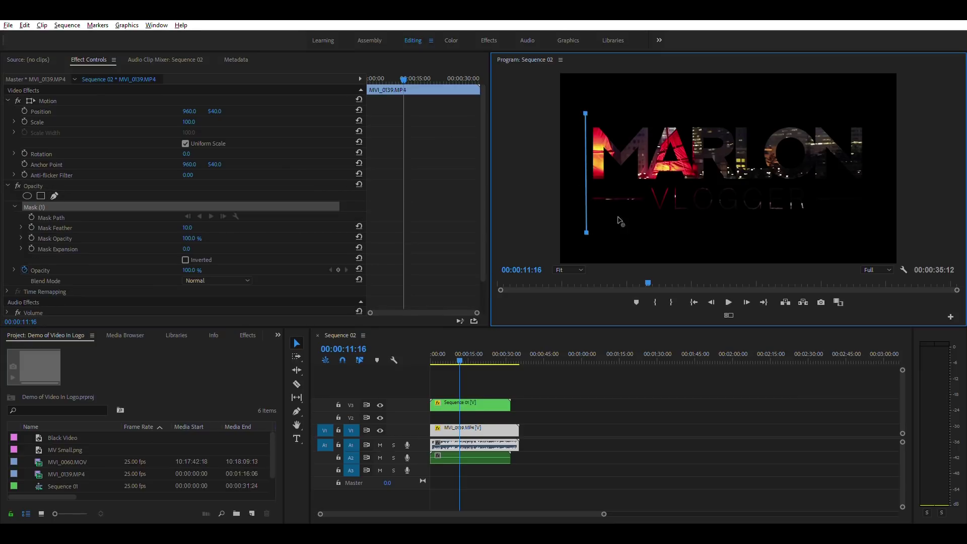
left_click(740, 223)
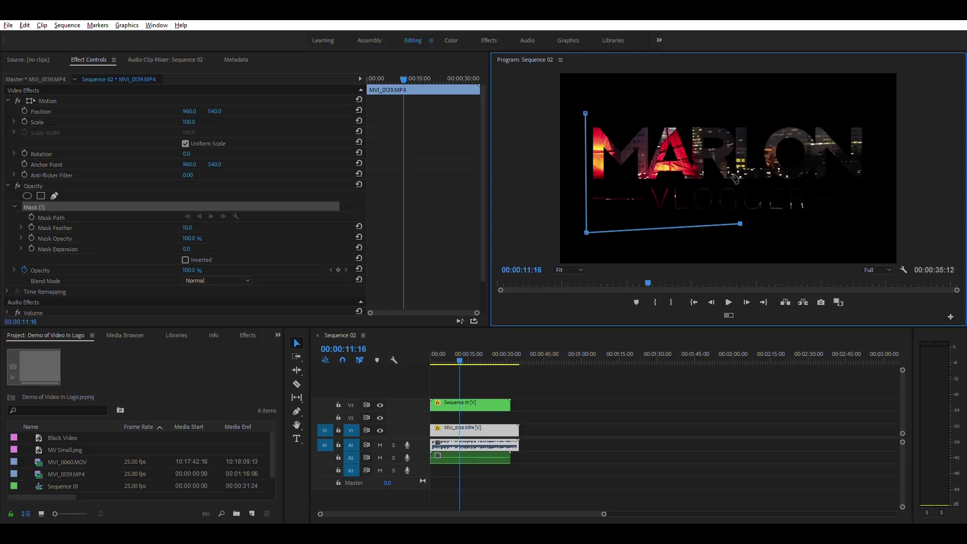
left_click(731, 113)
left_click(585, 113)
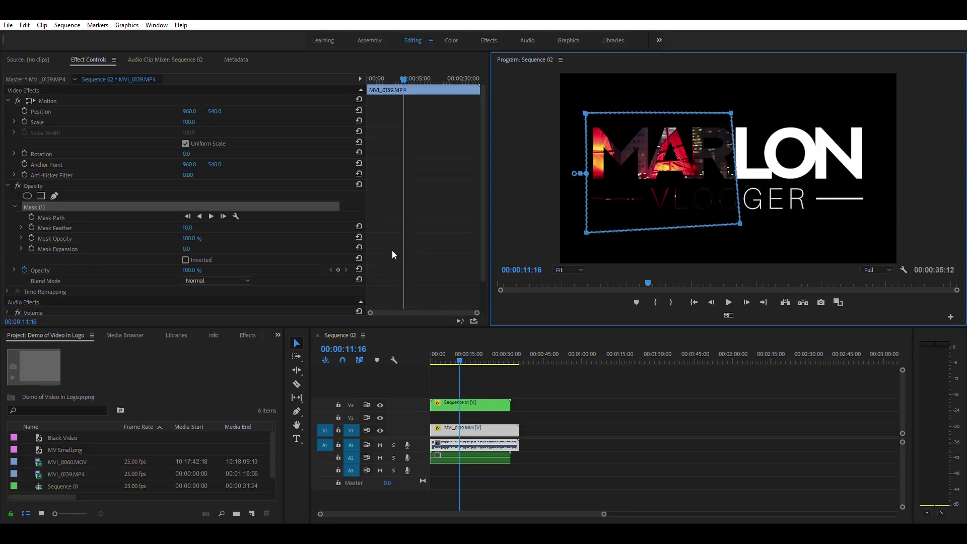
left_click(370, 40)
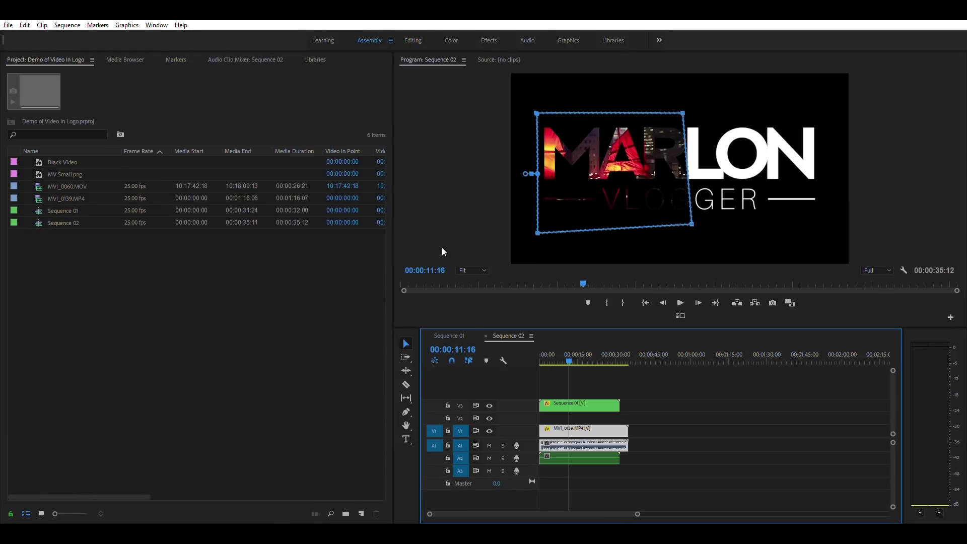
- Add MVI_0060.MOV on V2 above the boat clip and mute audio tracks A1 and A2
left_click(41, 182)
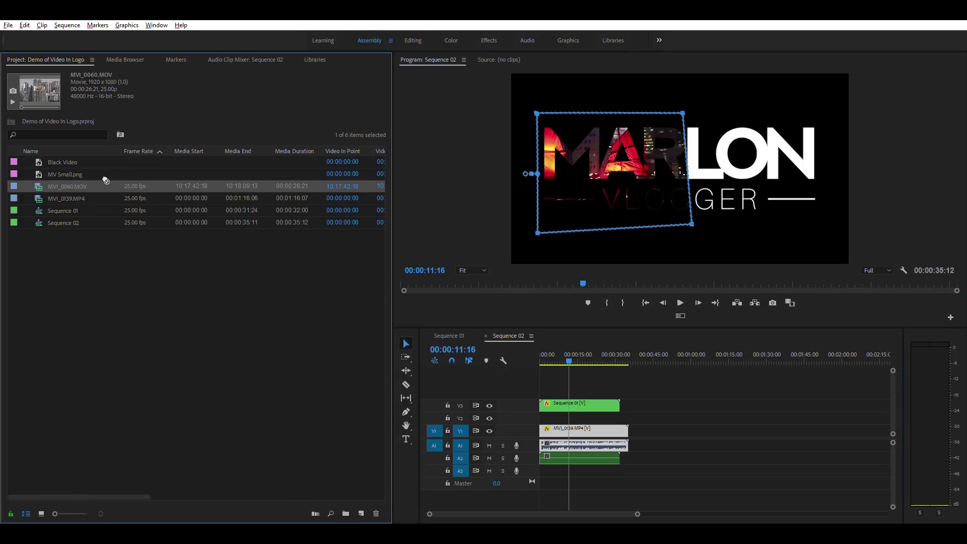
left_click_drag(106, 180, 554, 406)
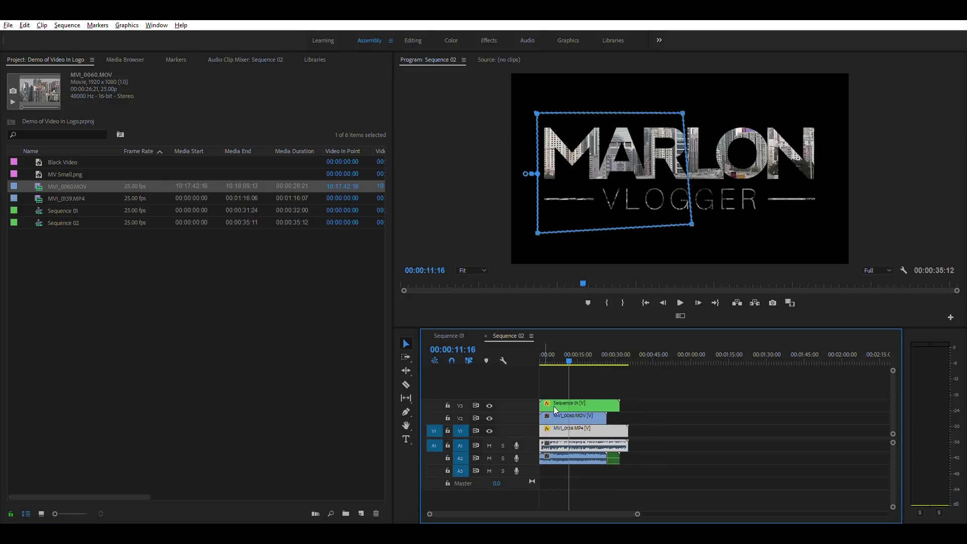
left_click(573, 447)
left_click(489, 446)
left_click(489, 457)
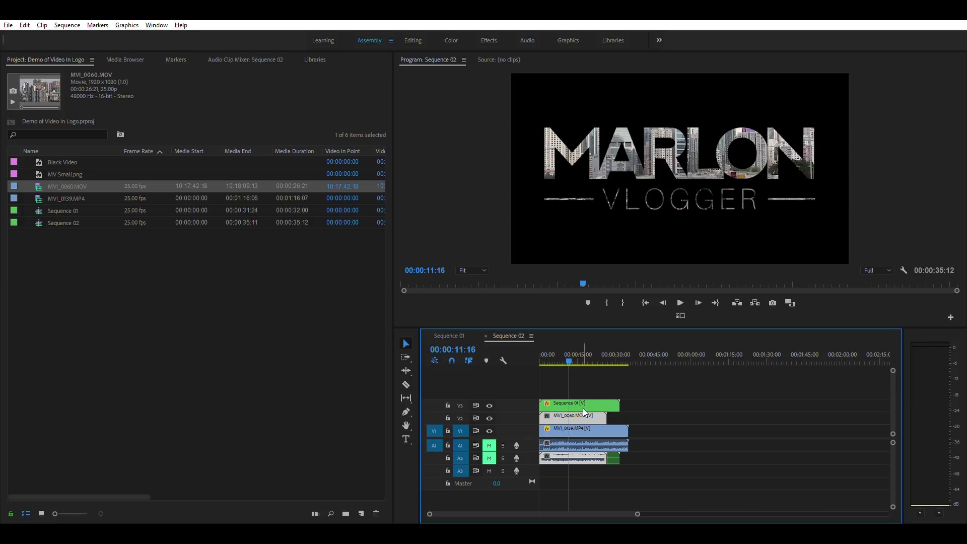
left_click(574, 359)
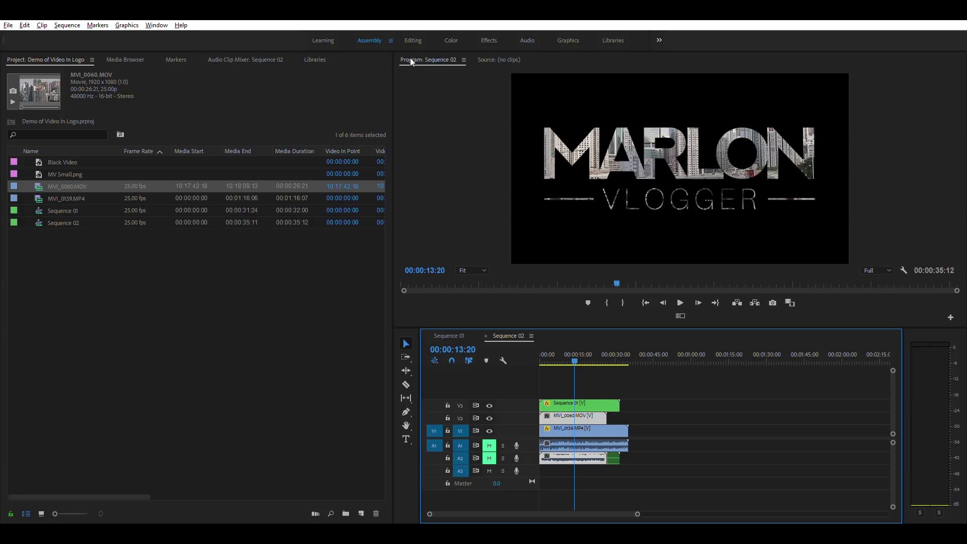
- Draw a closed four-point opacity mask on MVI_0060.MOV around the LON letters
left_click(415, 34)
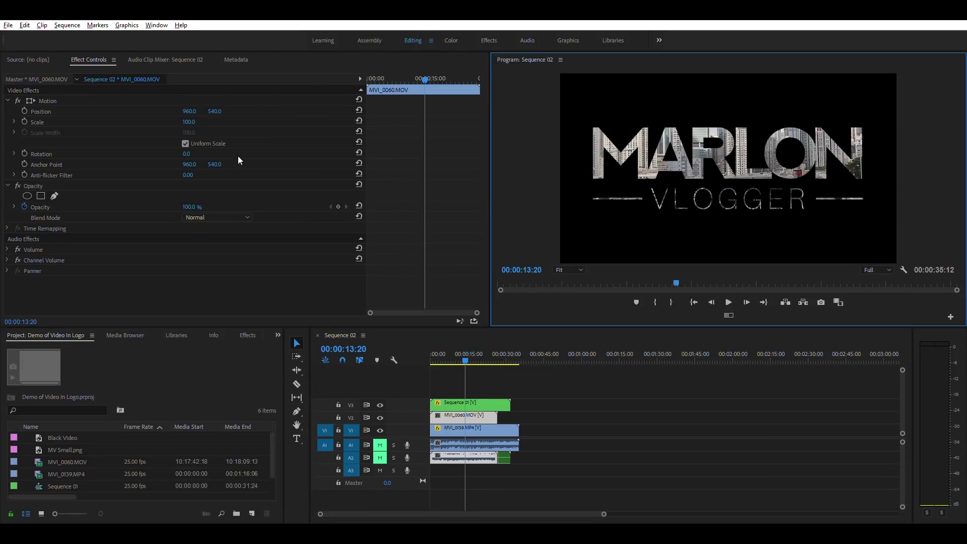
left_click(54, 196)
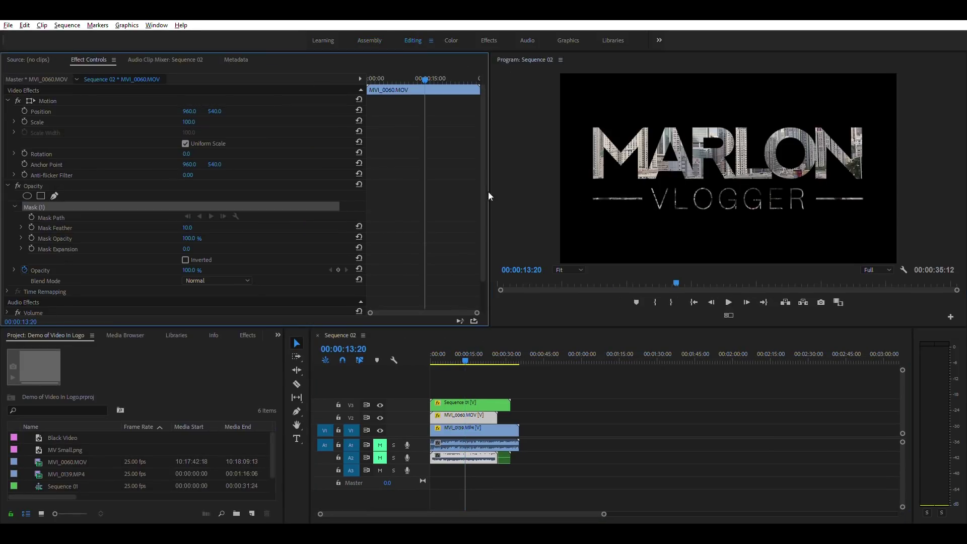
left_click(734, 108)
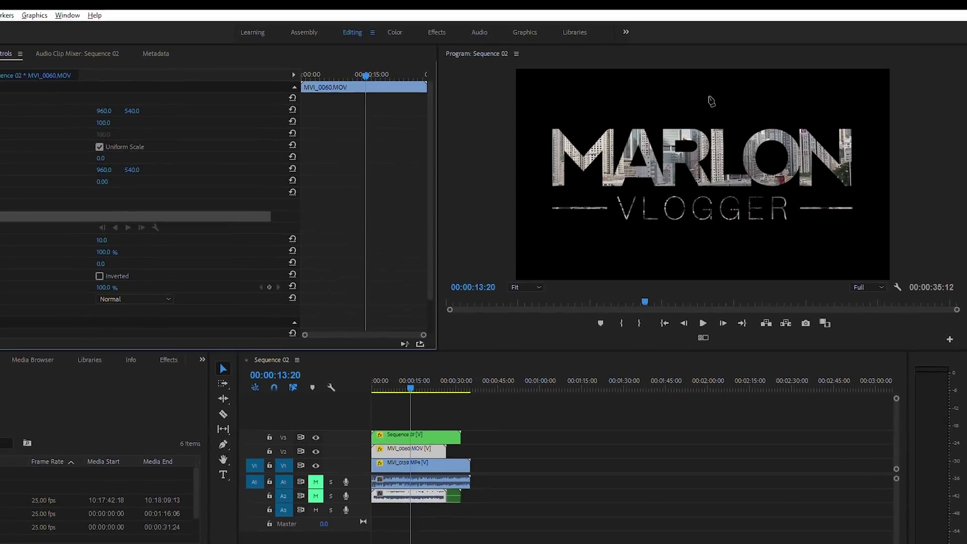
left_click(741, 225)
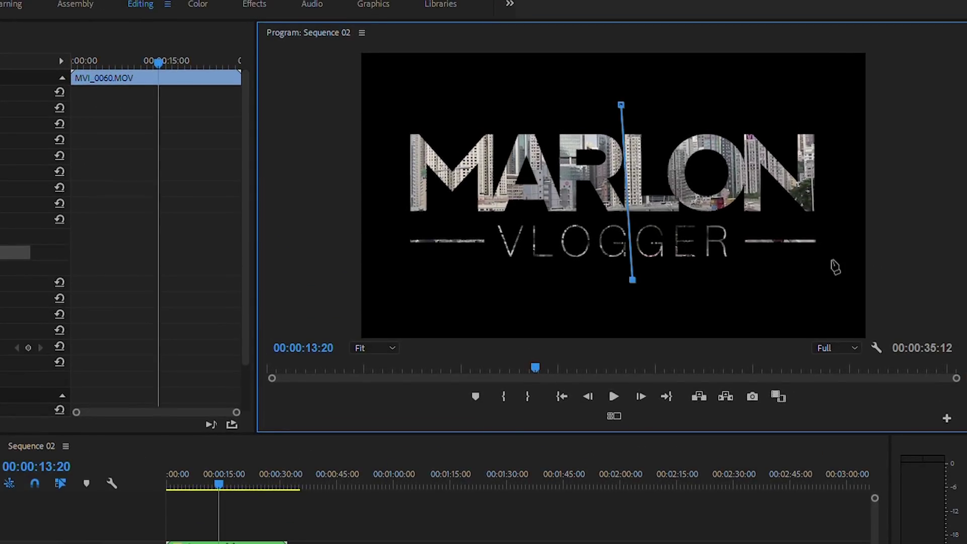
left_click(834, 278)
left_click(830, 114)
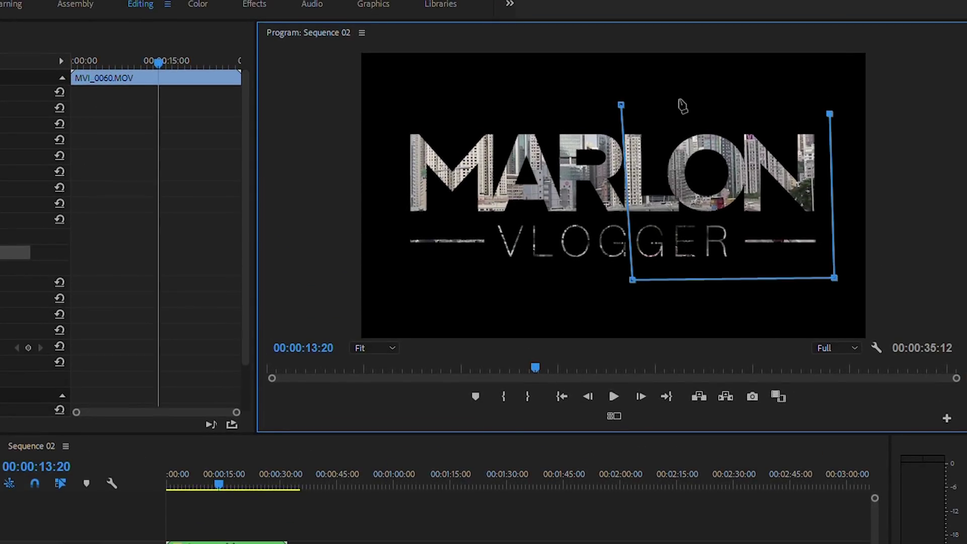
left_click(621, 105)
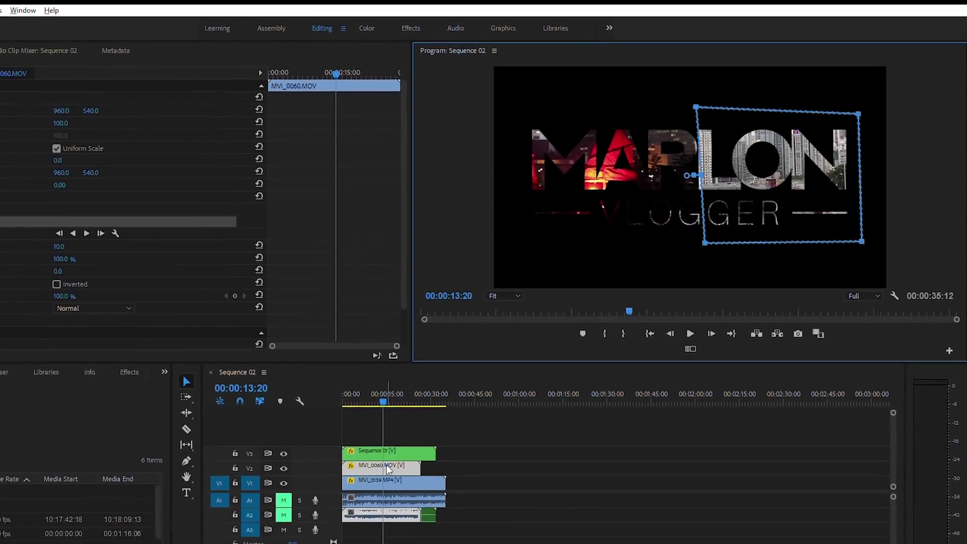
- Deselect the clip and play Sequence 02 from the start to preview the logo
left_click(251, 440)
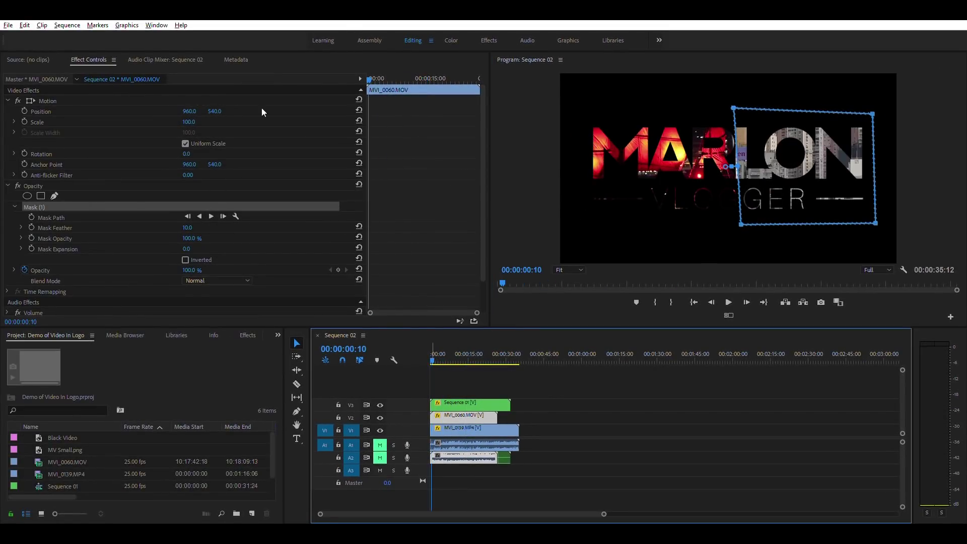
left_click(528, 403)
key("Home")
key("space")
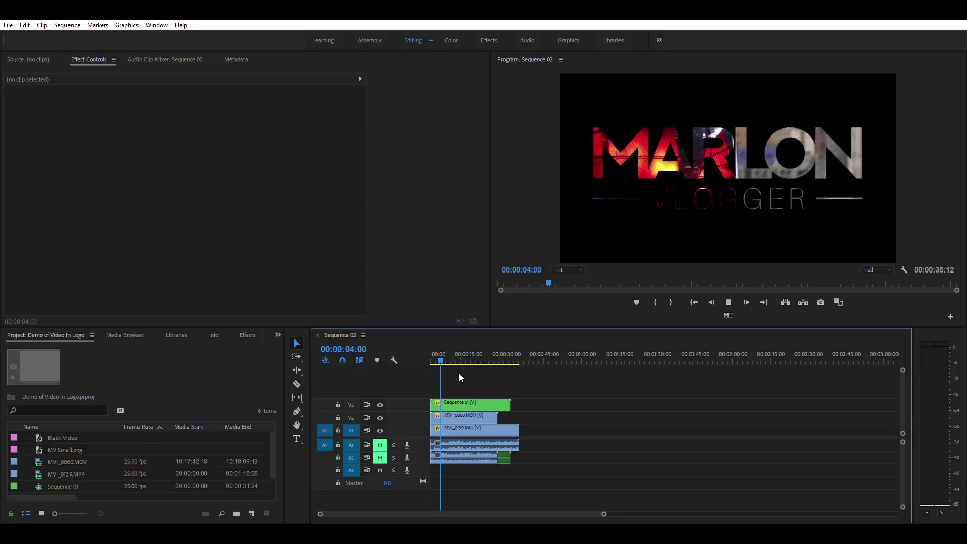
- Stop at 00:00:11:05 and select the MVI_0060.MOV city clip on V2
left_click_drag(451, 352, 460, 351)
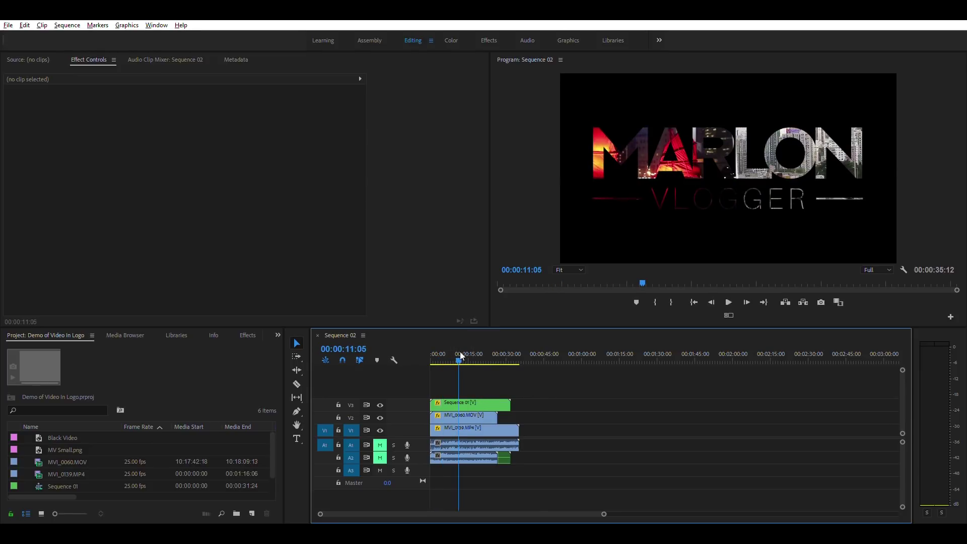
left_click(466, 414)
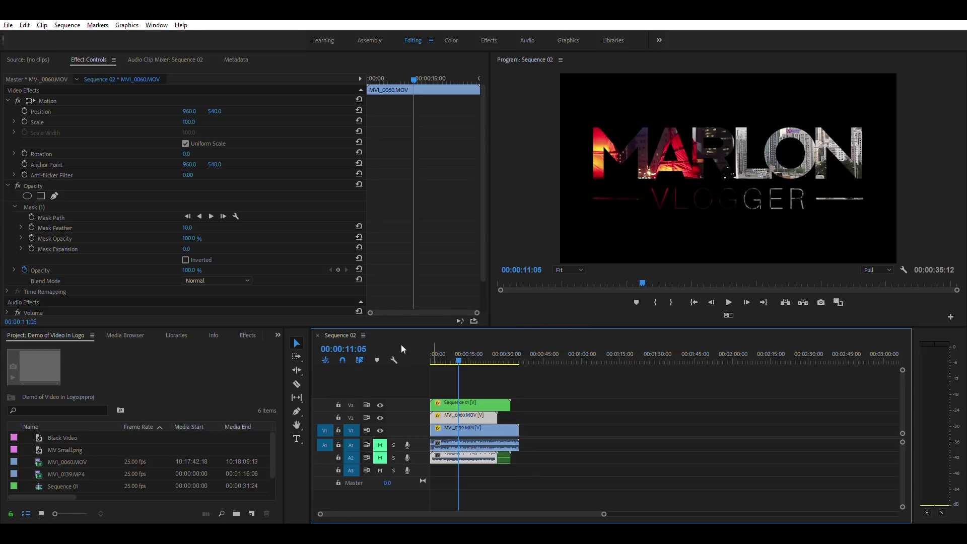
- Scale the city clip to 98, and the boat clip to 131 at position 1206, 540
mouse_move(188, 122)
left_mouse_down()
mouse_move(195, 113)
mouse_move(186, 114)
left_mouse_up()
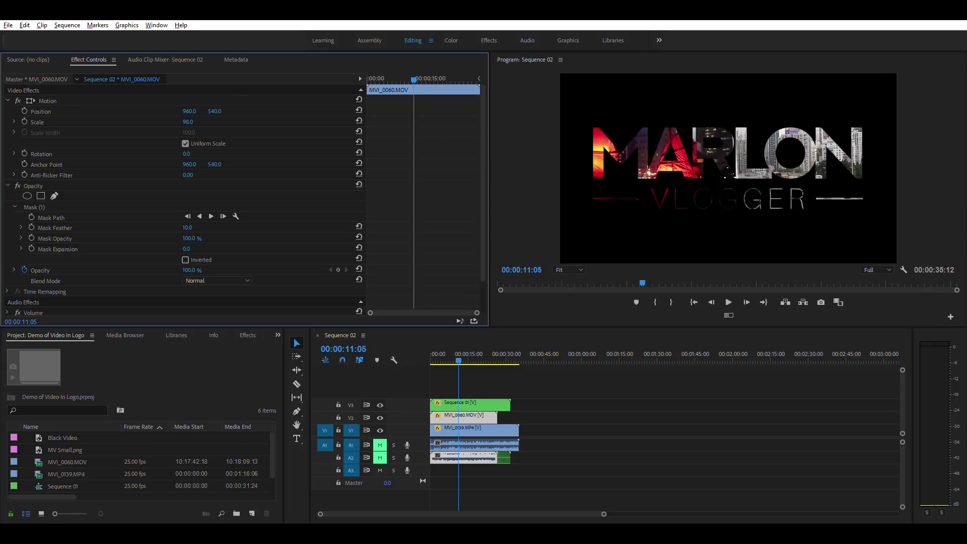
left_click(477, 433)
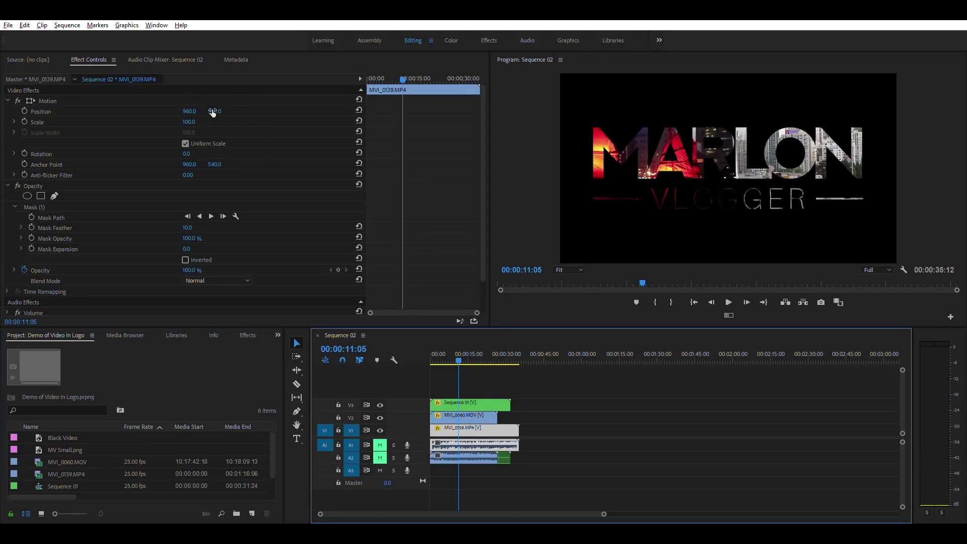
mouse_move(196, 115)
left_mouse_down()
mouse_move(214, 106)
mouse_move(179, 110)
left_mouse_up()
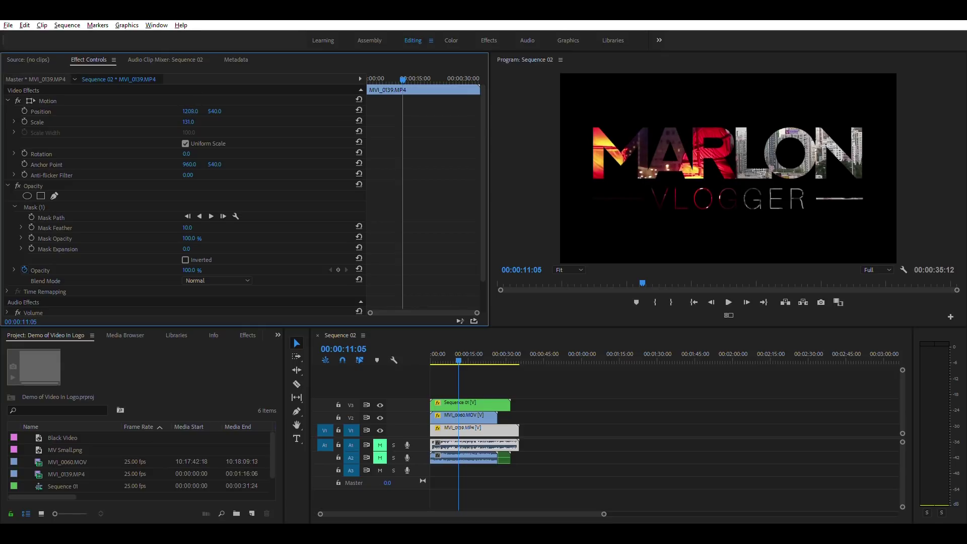
- Play the sequence from the start to review the rescaled footage in the letters
left_click(437, 355)
key("space")
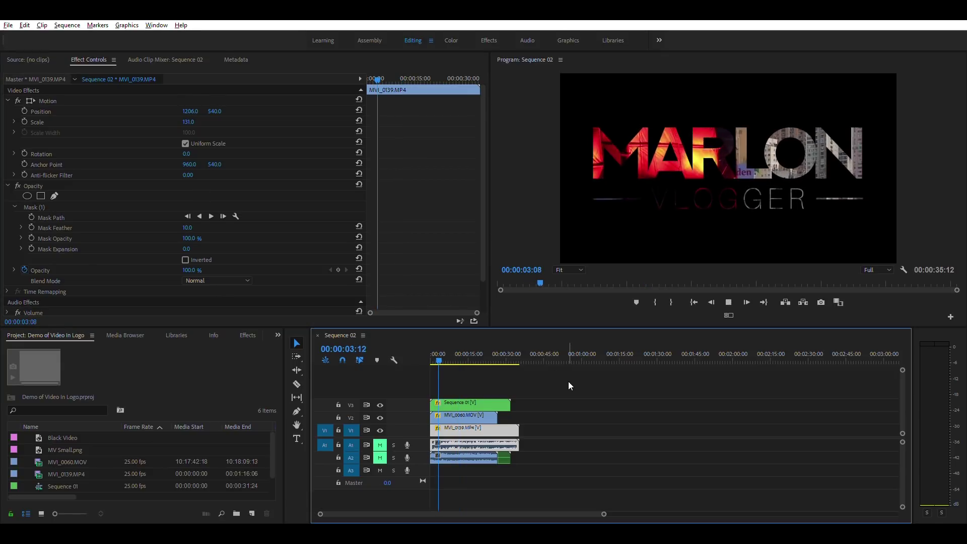
key("space")
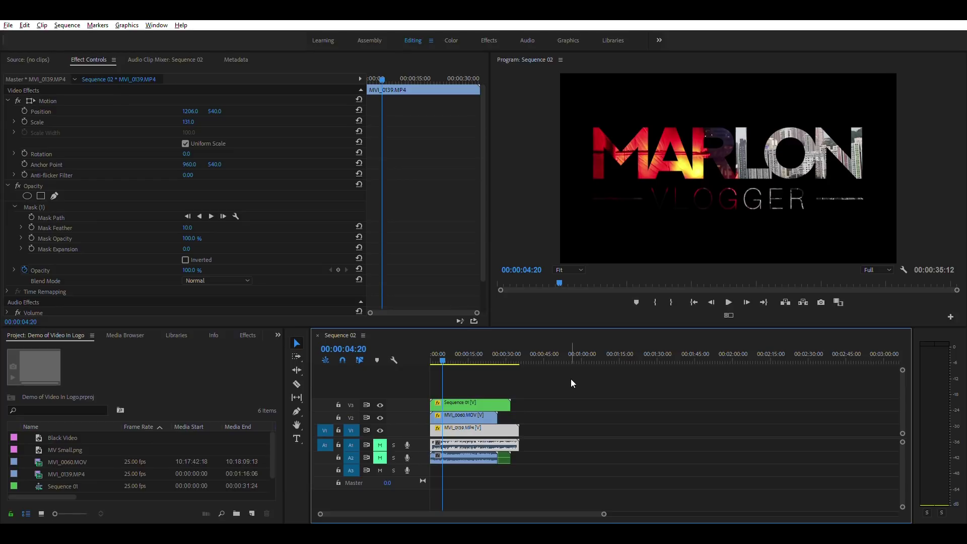